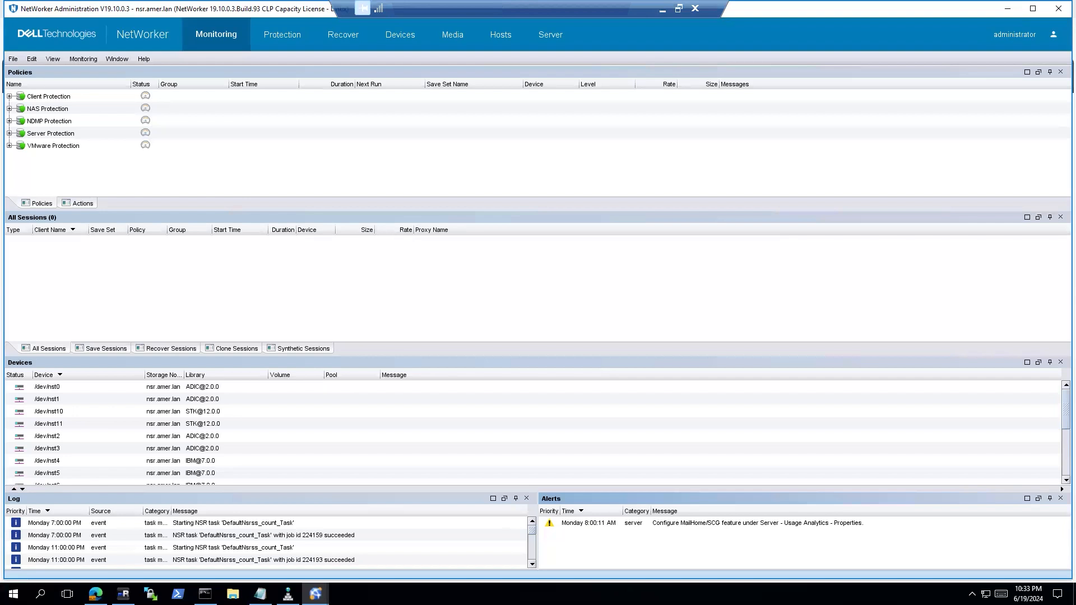
# Install the vCenter plugin from VMware View using ports 80 and 443 and confirm success
pyautogui.click(285, 37)
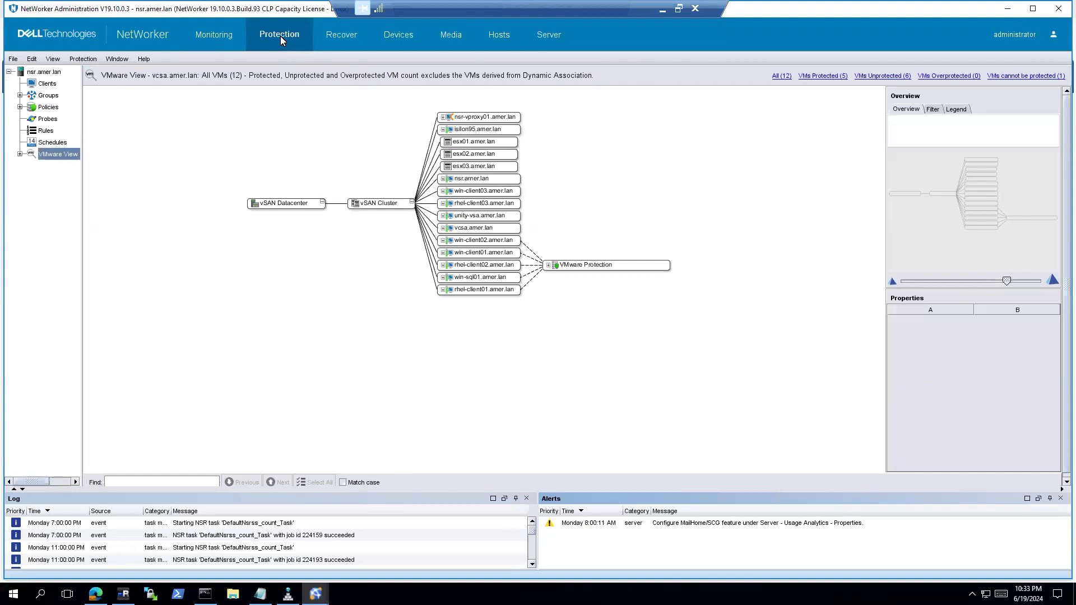
pyautogui.rightClick(56, 160)
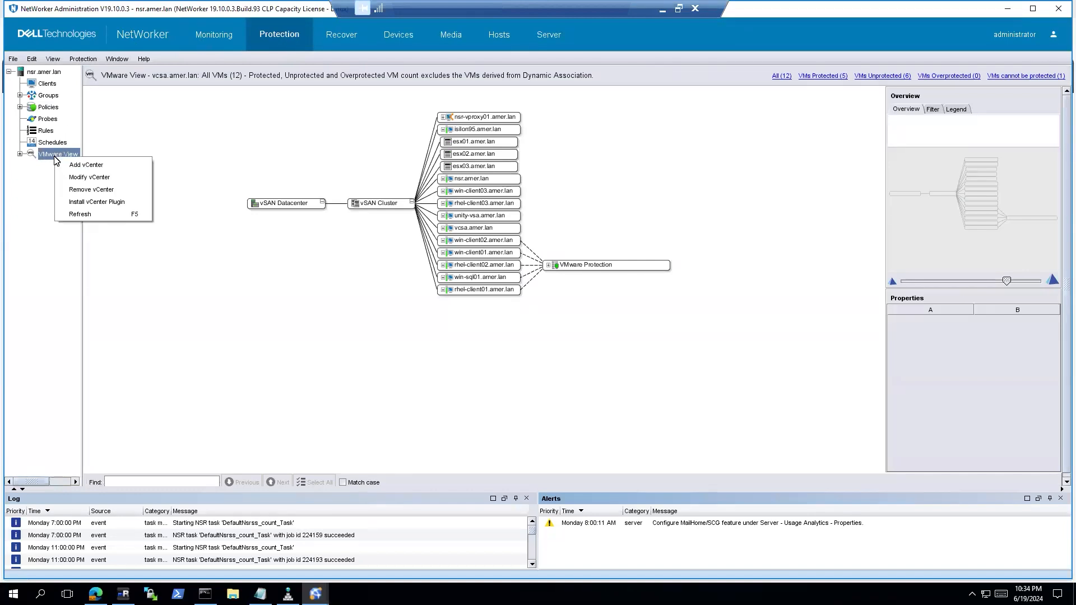
pyautogui.click(77, 203)
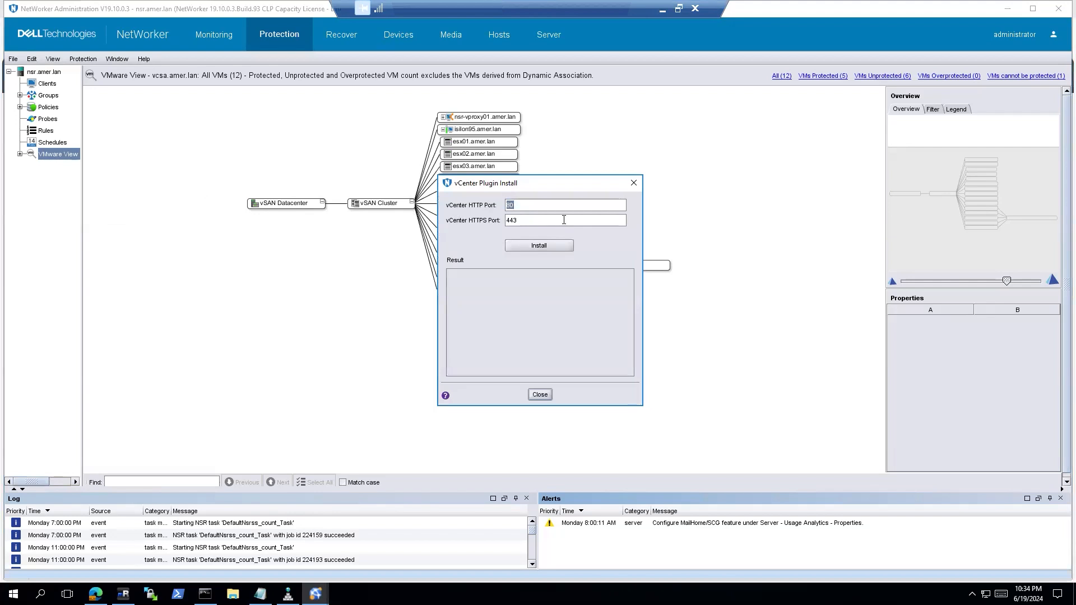
pyautogui.click(553, 245)
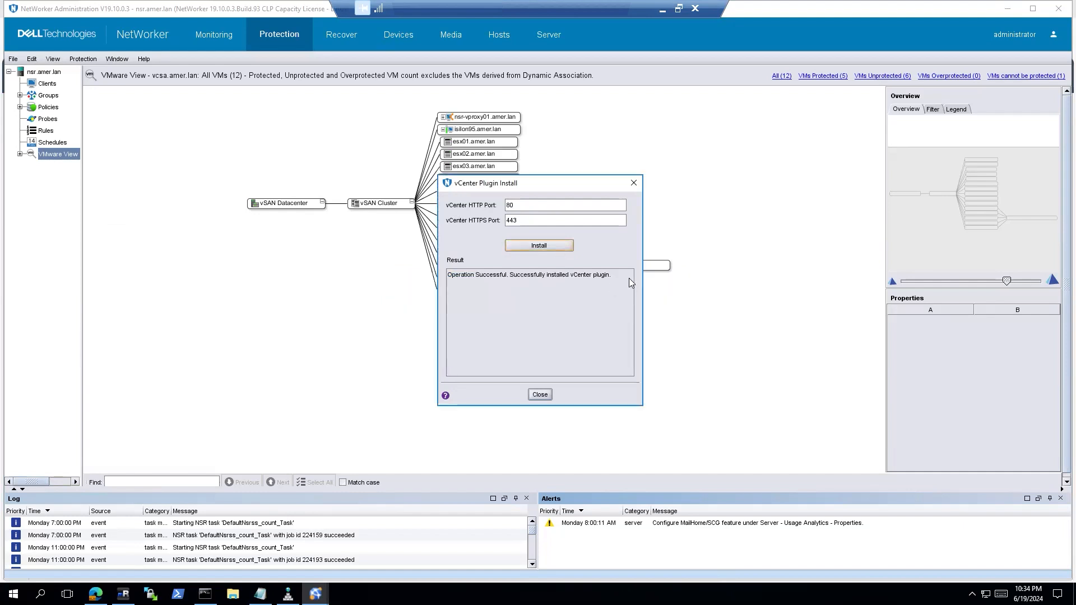
pyautogui.tripleClick(451, 277)
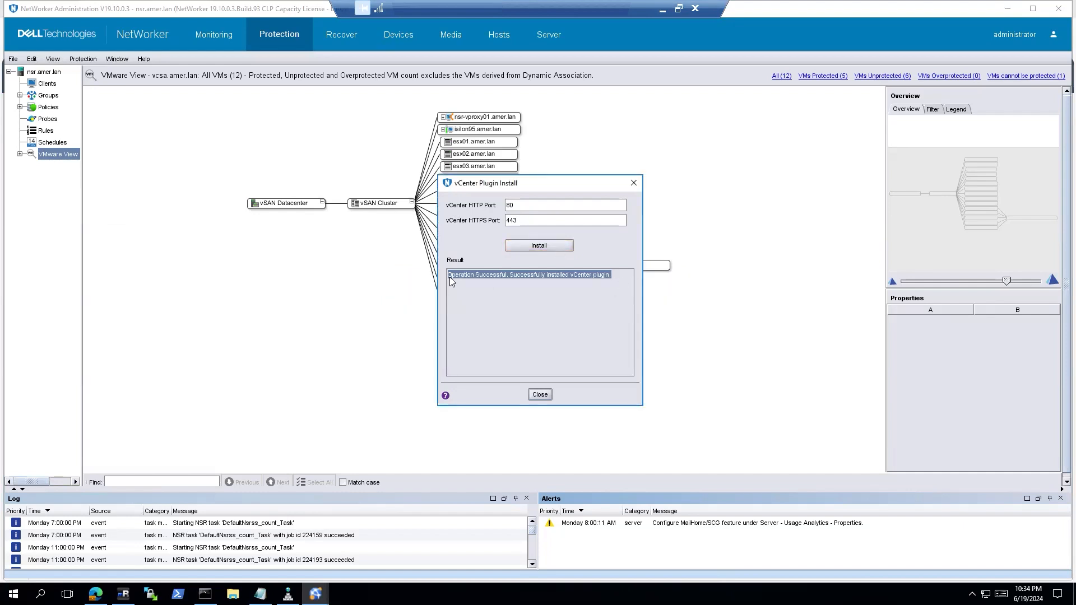
pyautogui.click(539, 394)
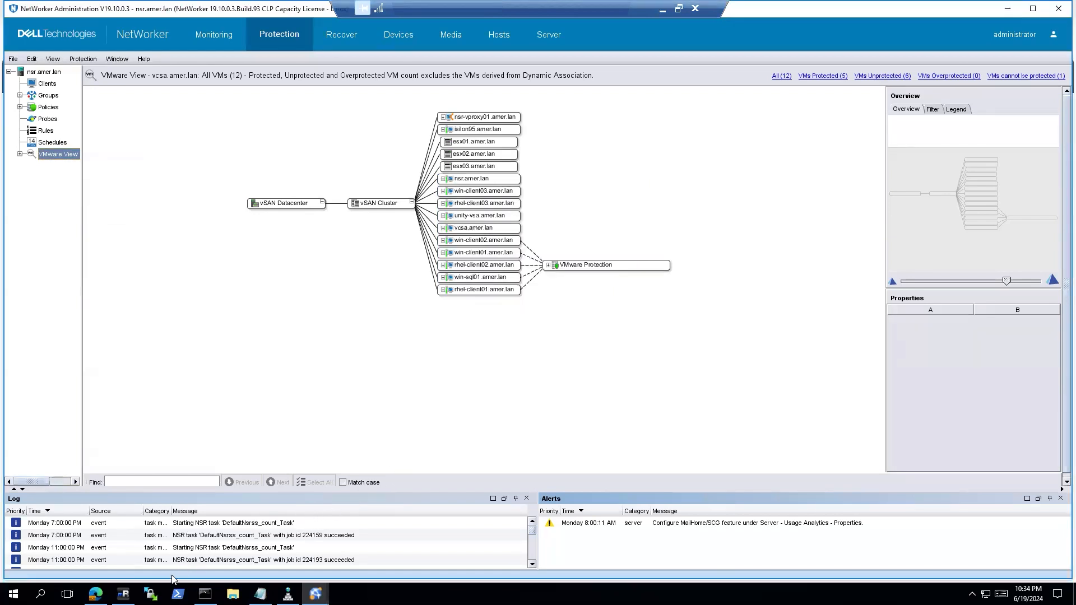
# Open the Dell EMC NetWorker plugin from the vSphere Client menu
pyautogui.click(95, 594)
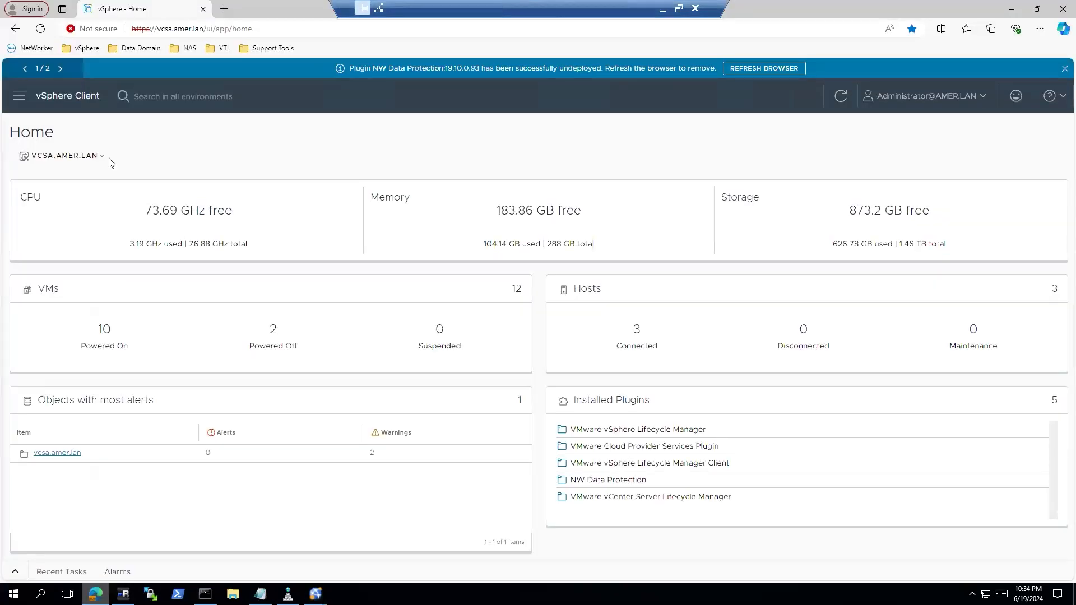
pyautogui.click(20, 99)
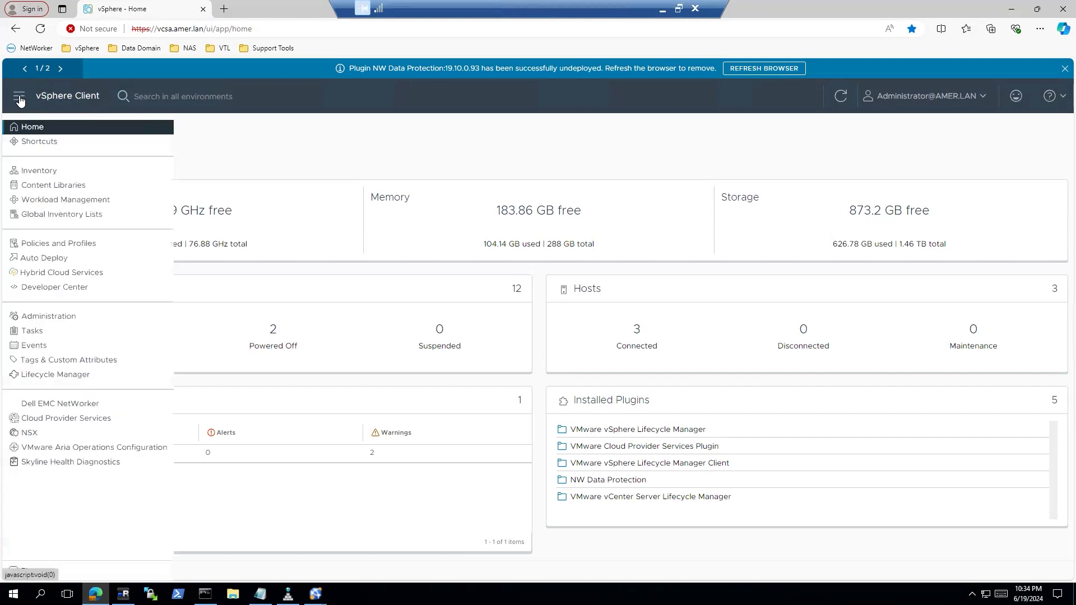
pyautogui.click(25, 406)
# Log in with the NMC administrator username and password against server nsr.amer.lan
pyautogui.click(512, 229)
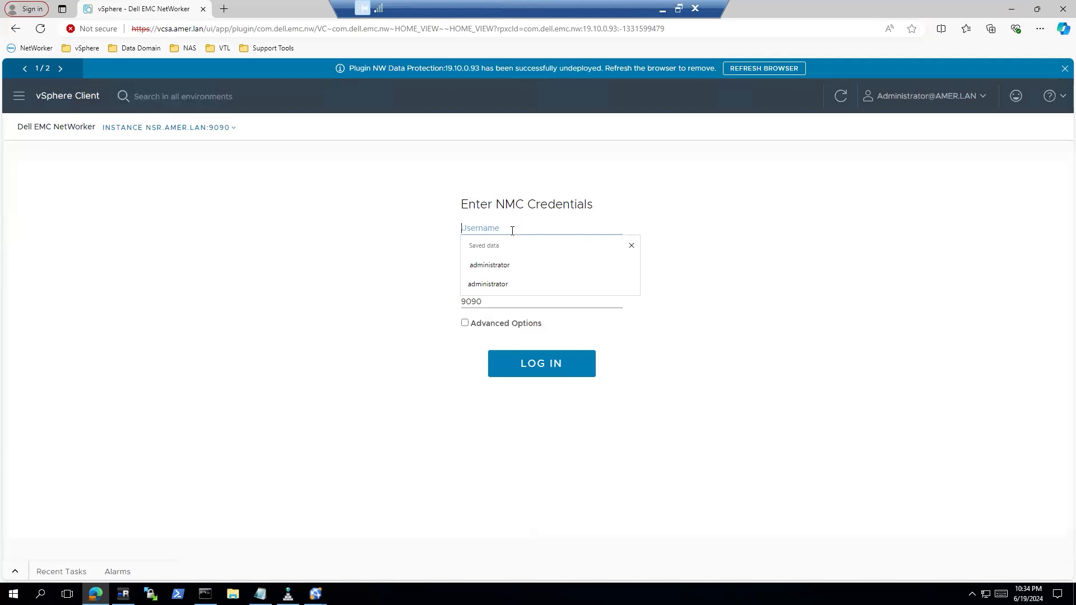
pyautogui.write('admin')
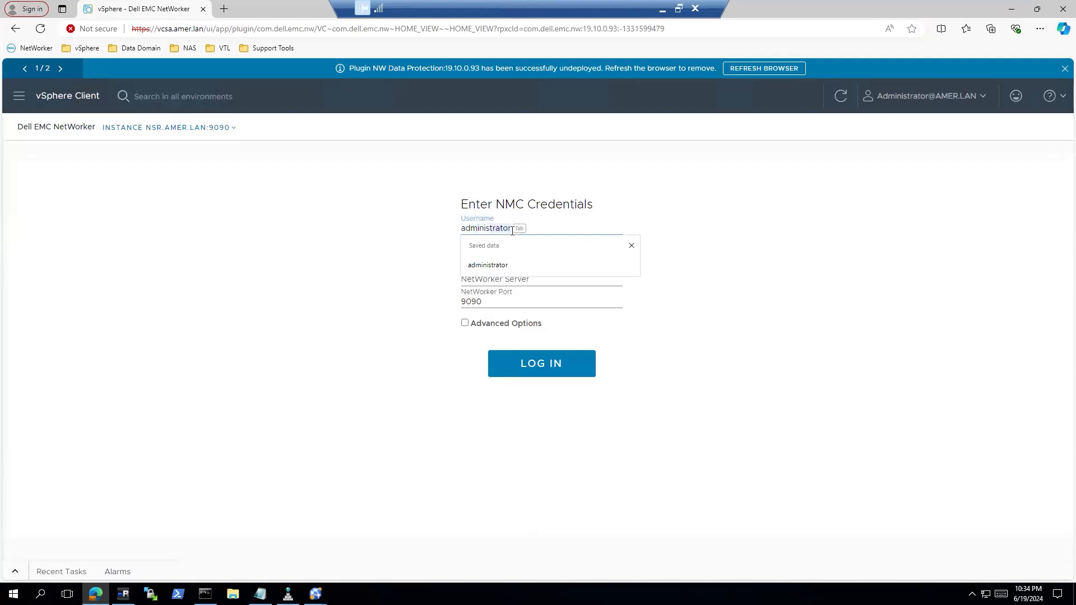
pyautogui.write('istor')
pyautogui.write('tor')
pyautogui.press('BackSpace')
pyautogui.press('BackSpace')
pyautogui.press('BackSpace')
pyautogui.press('BackSpace')
pyautogui.press('BackSpace')
pyautogui.press('Tab')
pyautogui.write('•••')
pyautogui.click(525, 282)
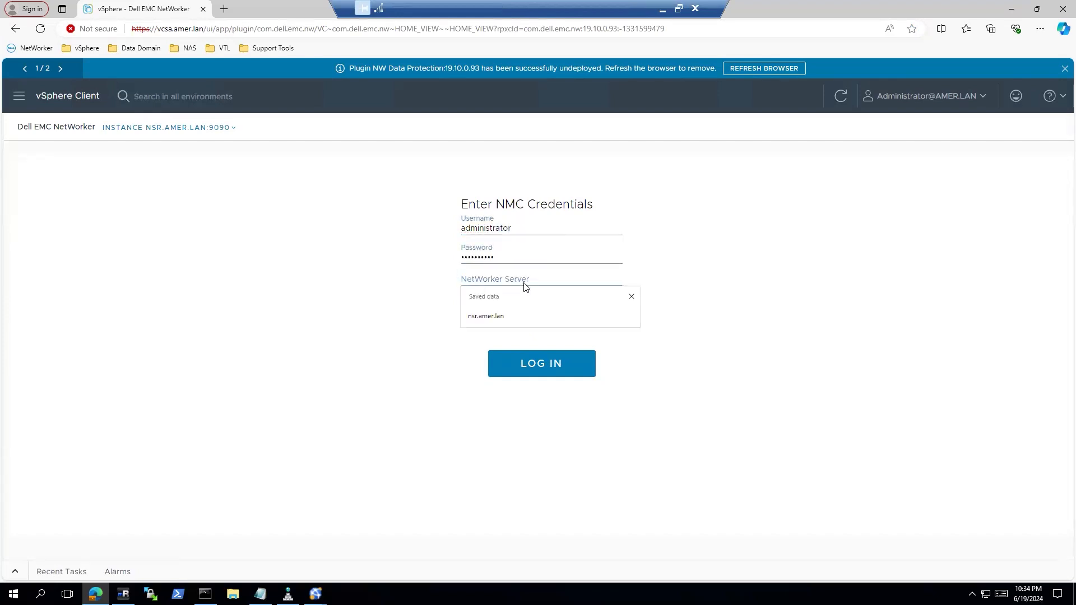
pyautogui.write('n')
pyautogui.press('Tab')
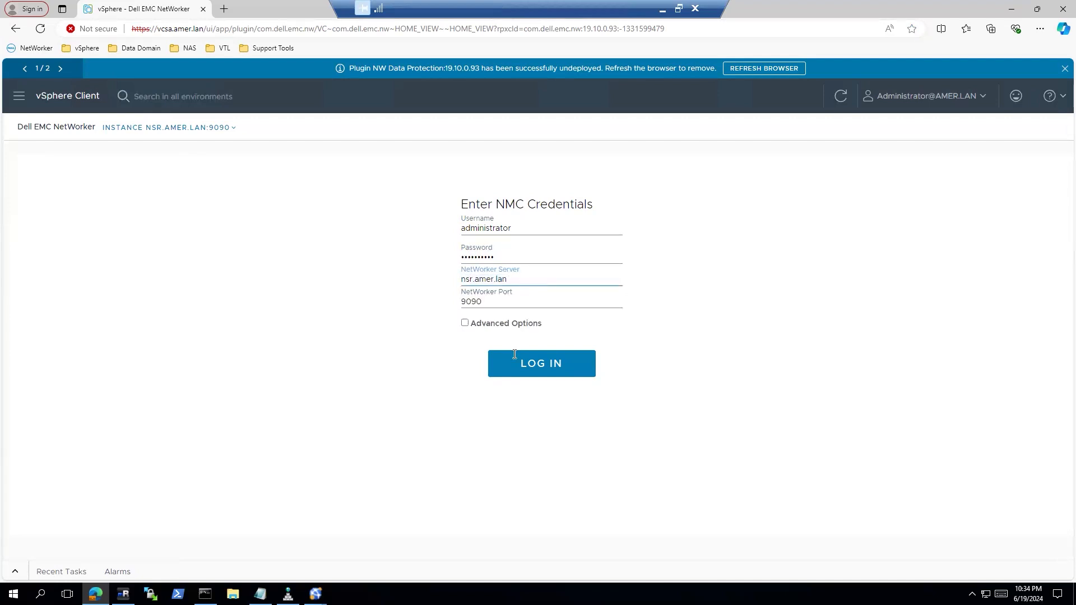
pyautogui.click(529, 367)
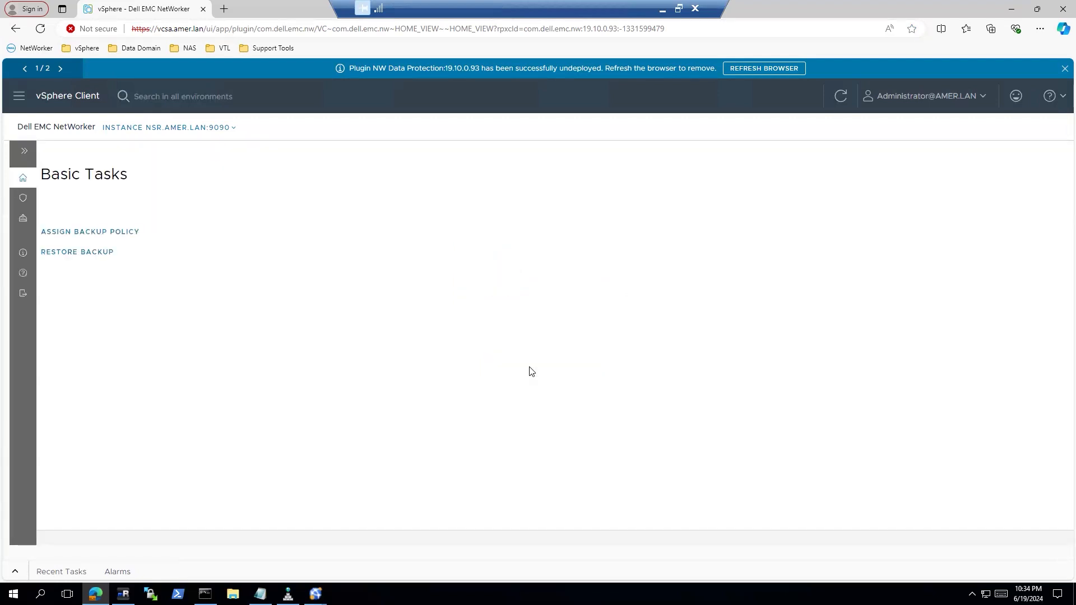
# Expand the Full VM and MSVMAPPAGENT policy details under Policies, then go to Restore
pyautogui.click(23, 200)
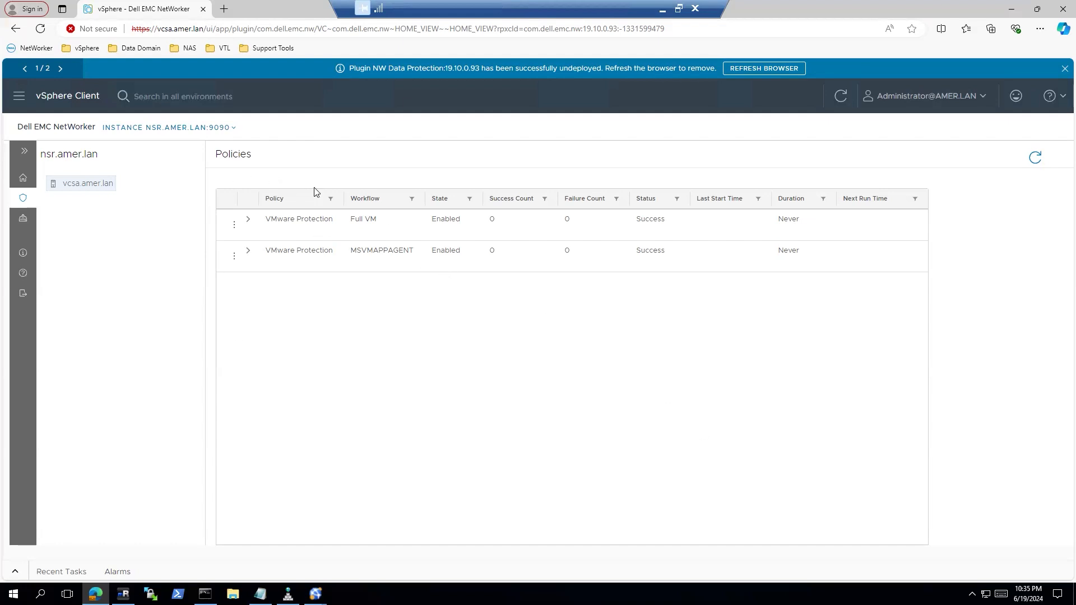
pyautogui.click(248, 221)
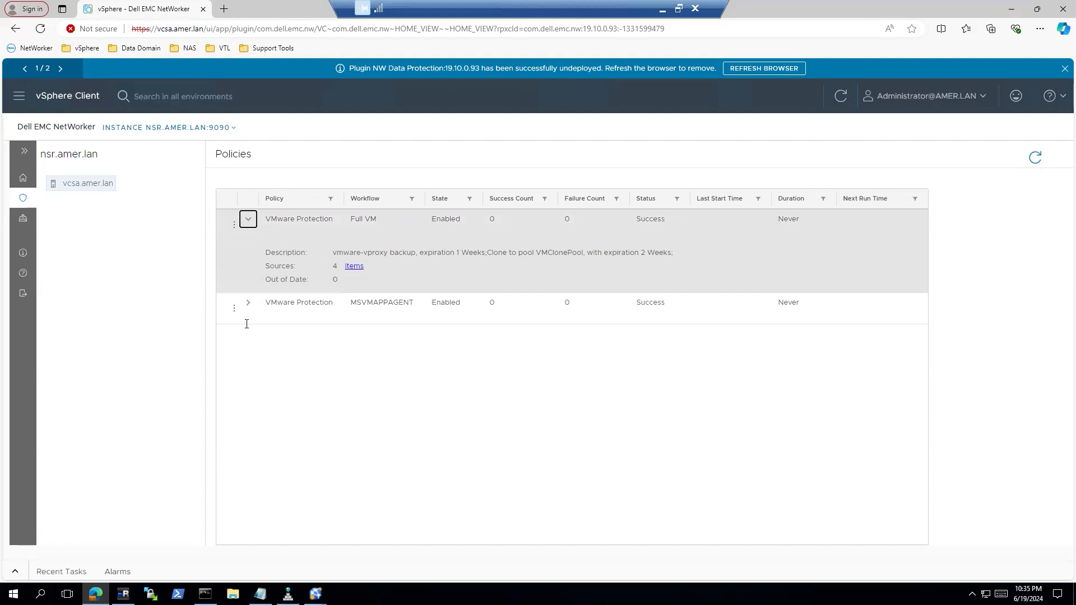
pyautogui.click(248, 304)
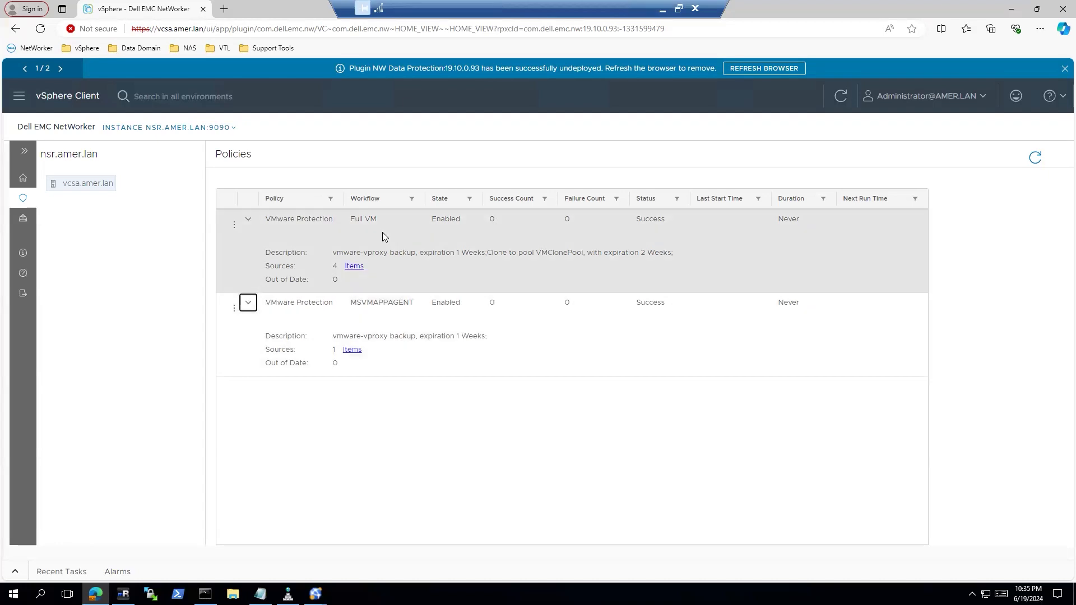
pyautogui.click(23, 221)
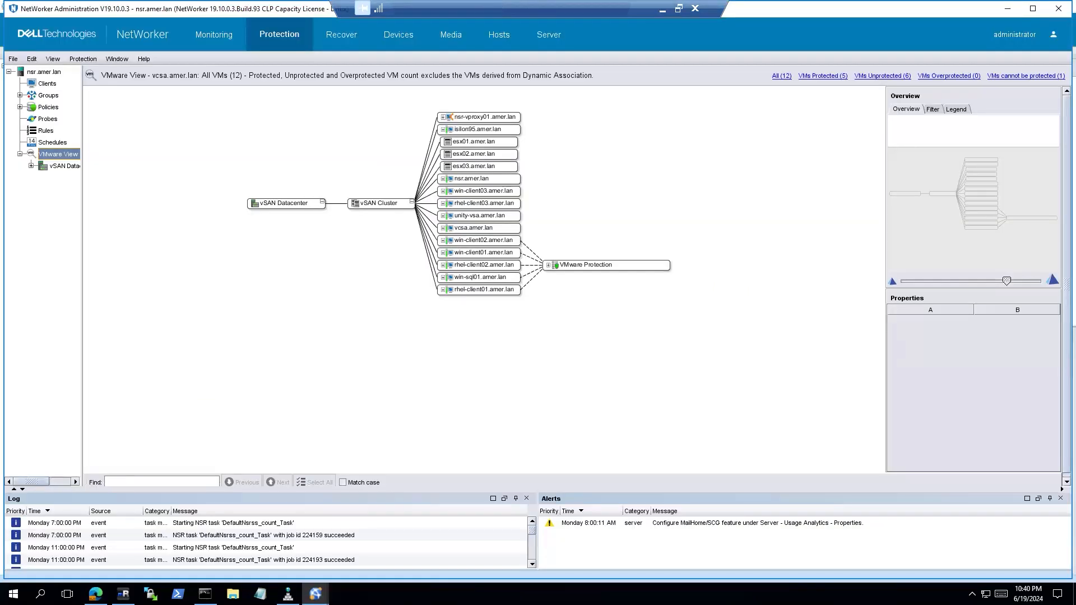
# Reinstall the vCenter plugin with ports 80/443 and leave it stuck in progress
pyautogui.rightClick(56, 160)
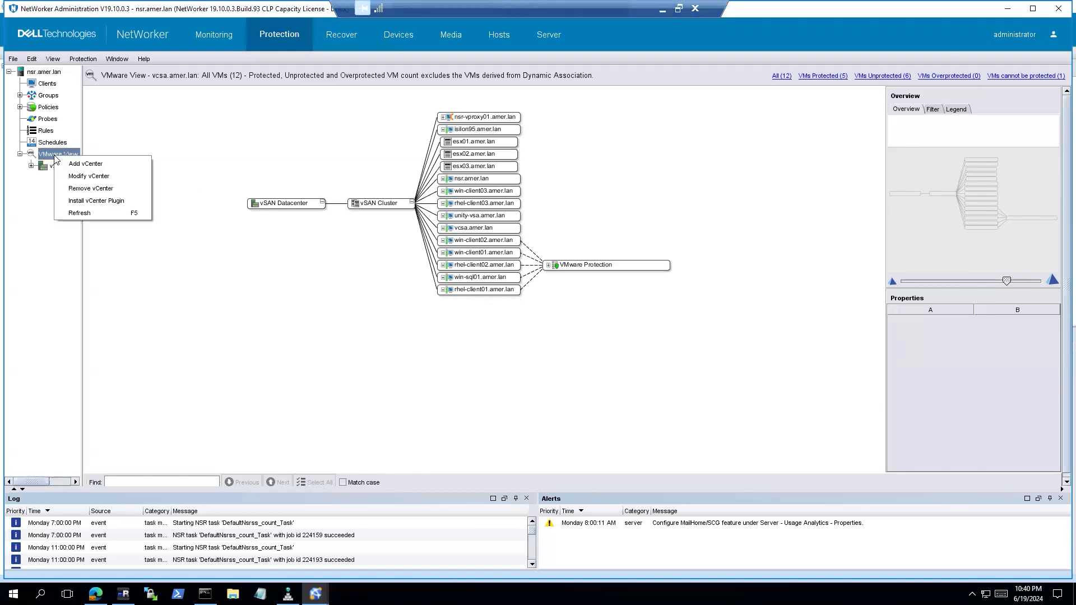
pyautogui.click(82, 201)
pyautogui.click(568, 251)
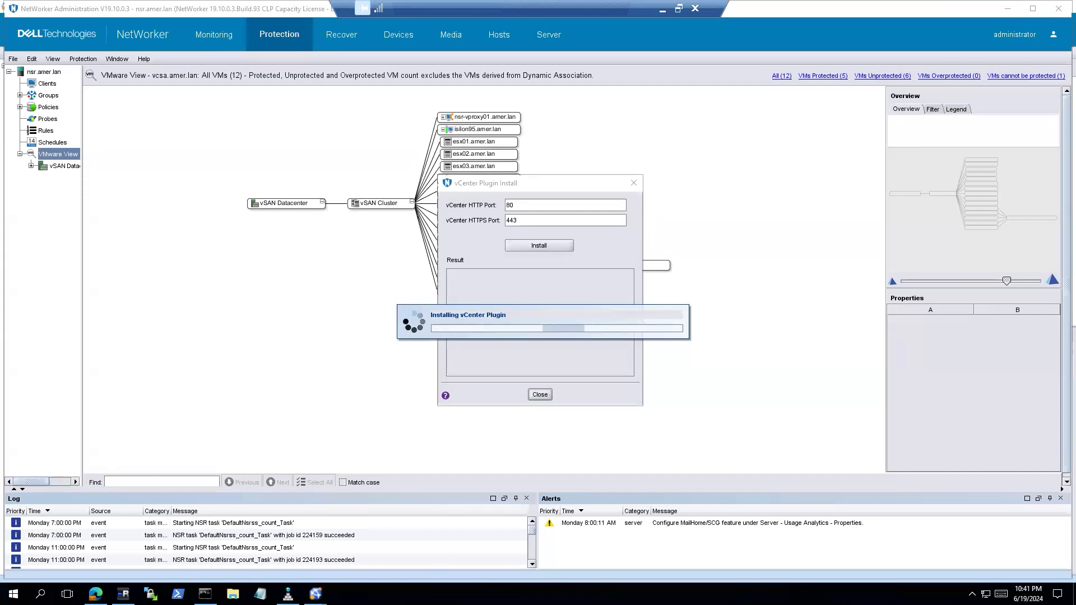
pyautogui.rightClick(342, 594)
# End the hung Java(TM) Web Launcher task in Task Manager, then close Task Manager
pyautogui.click(375, 546)
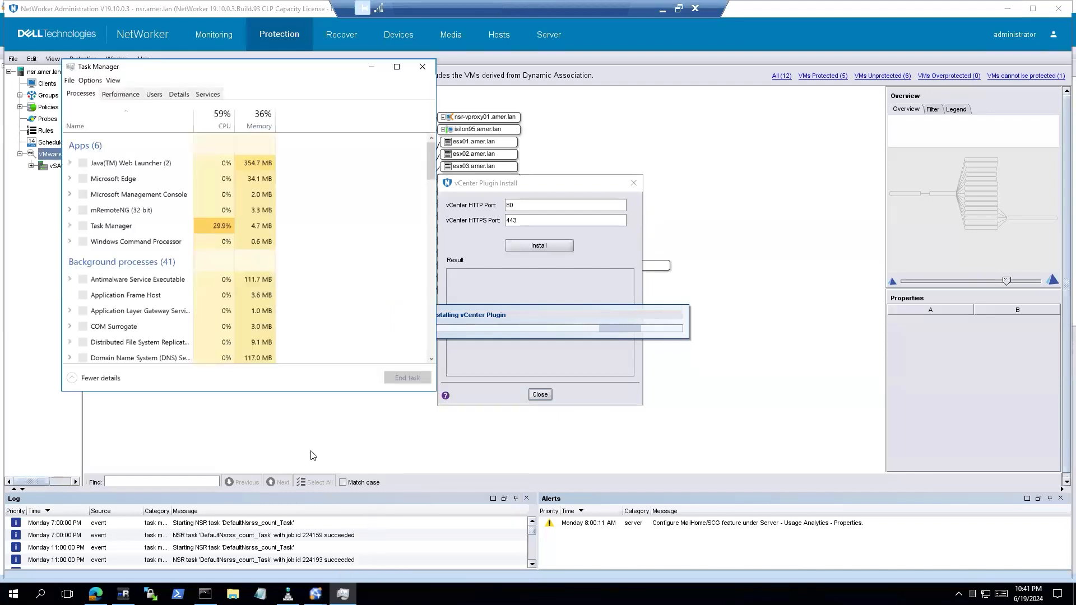
pyautogui.click(112, 163)
pyautogui.click(403, 379)
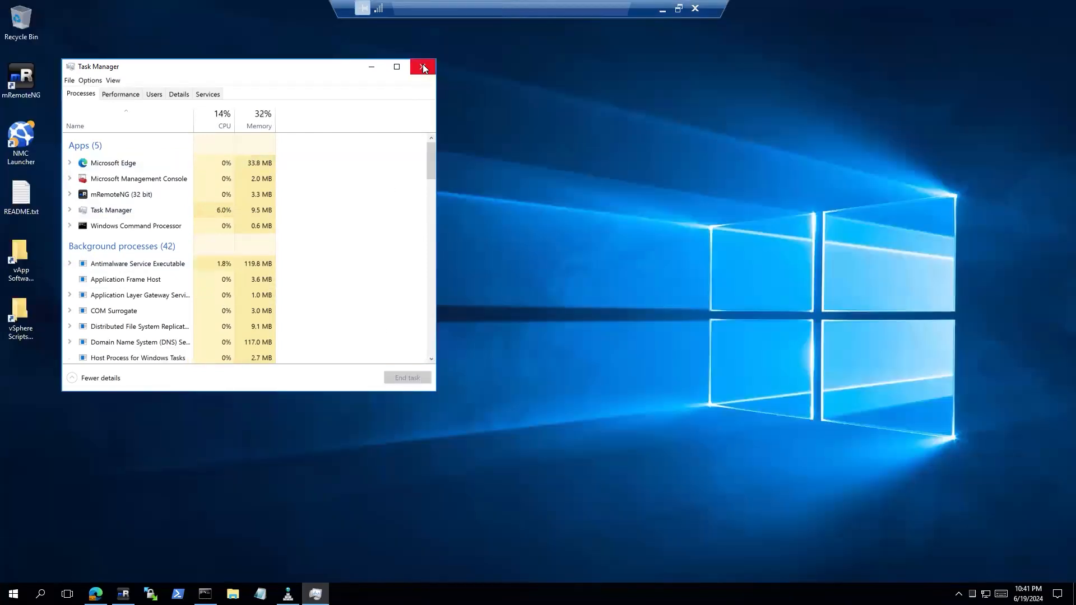
pyautogui.click(423, 68)
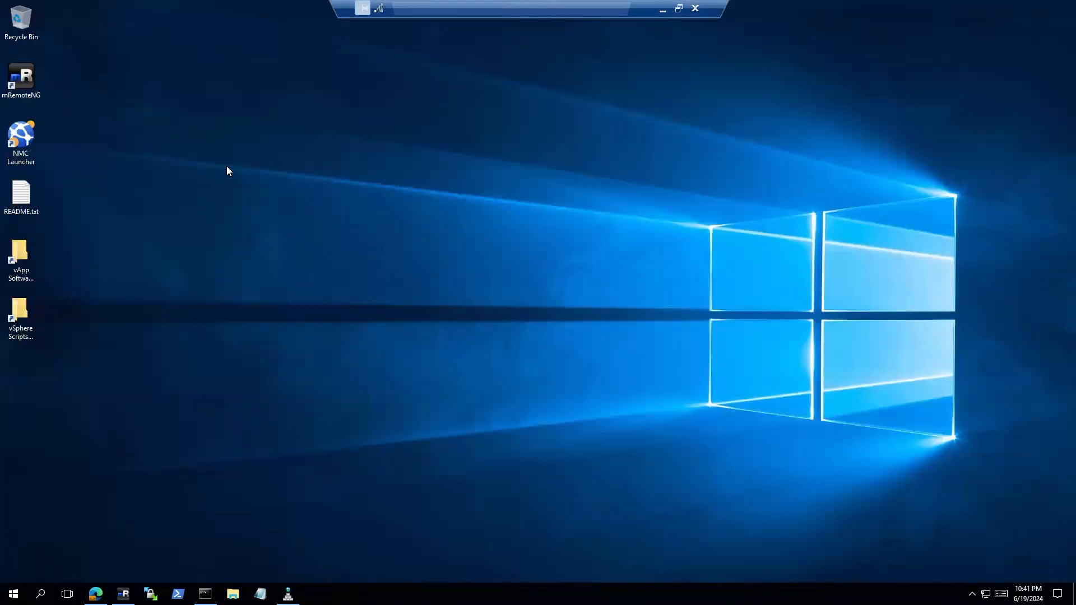
# Open the NMC Launcher's target folder jre1.8.0_411\bin and run javacpl.exe
pyautogui.rightClick(24, 141)
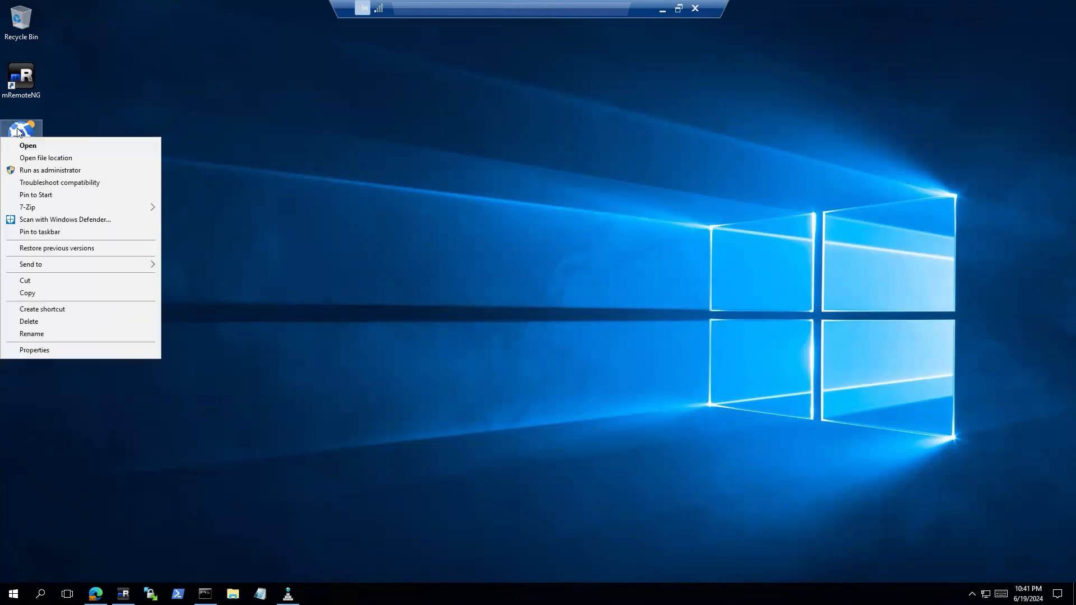
pyautogui.click(40, 158)
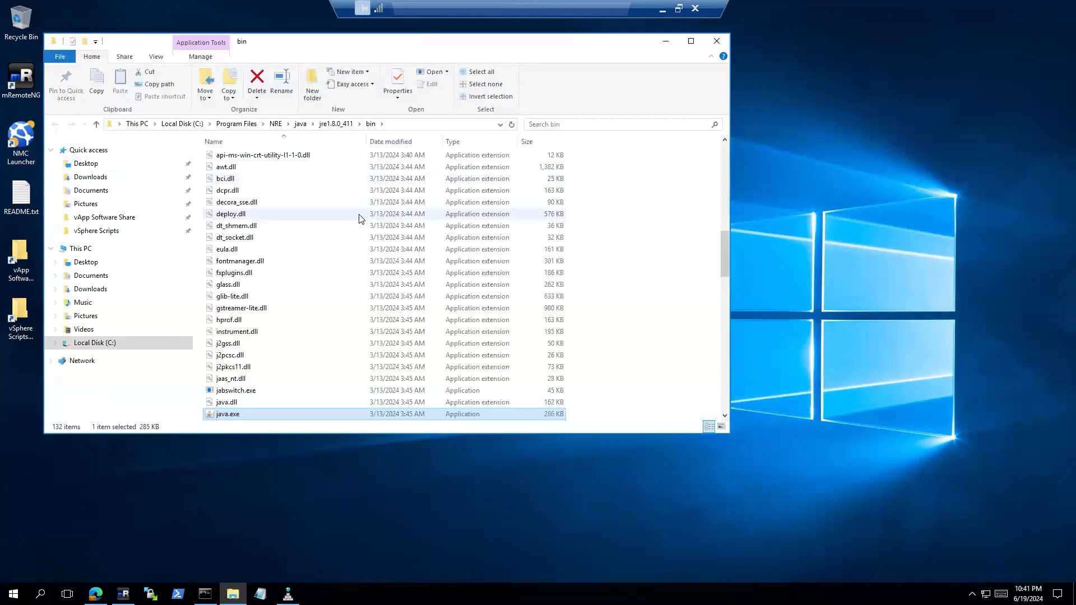
pyautogui.scroll(-1, 303, 370)
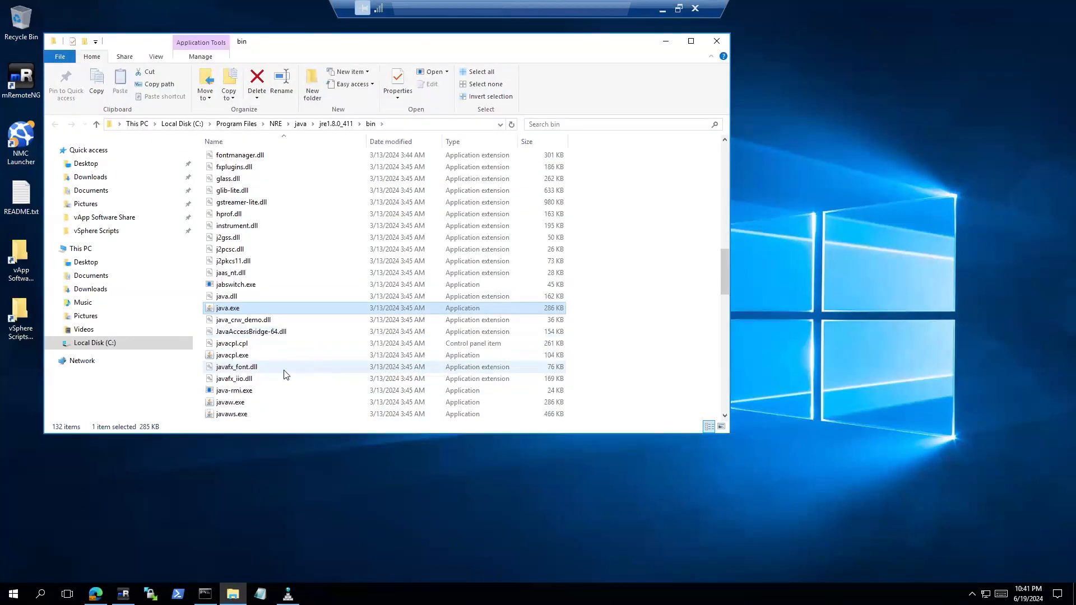
pyautogui.doubleClick(242, 358)
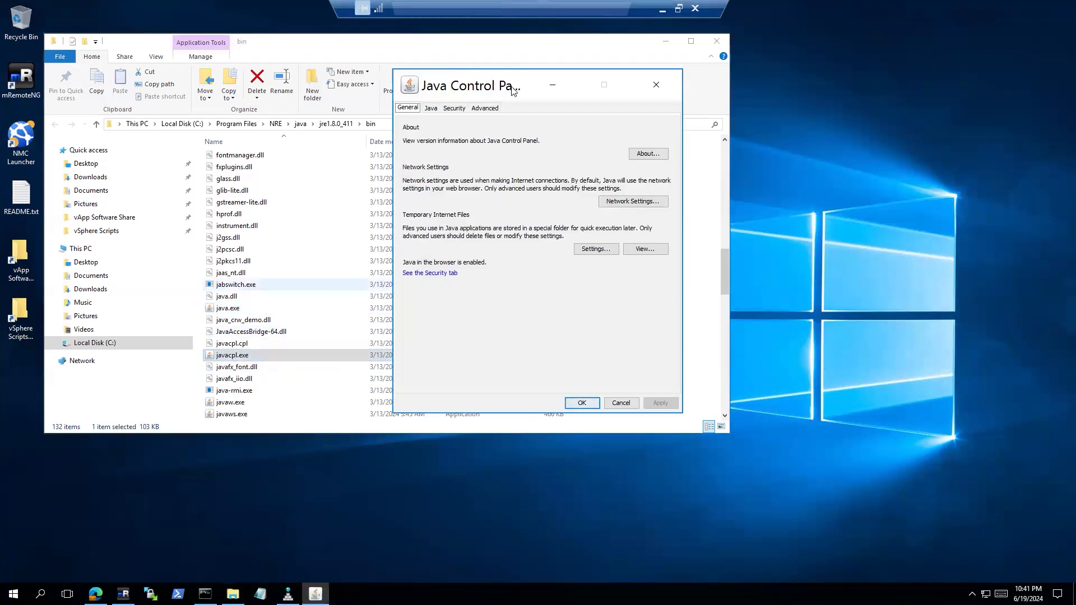
# Set Java console to Show console on the Advanced tab, apply, and close the panel
pyautogui.moveTo(429, 81); pyautogui.dragTo(378, 82)
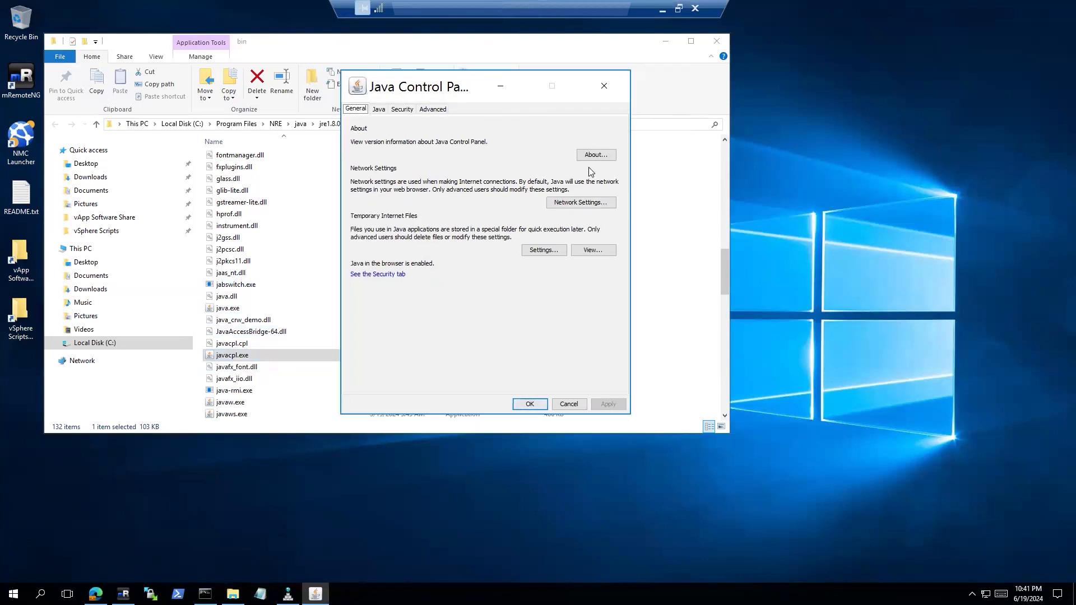
pyautogui.click(433, 110)
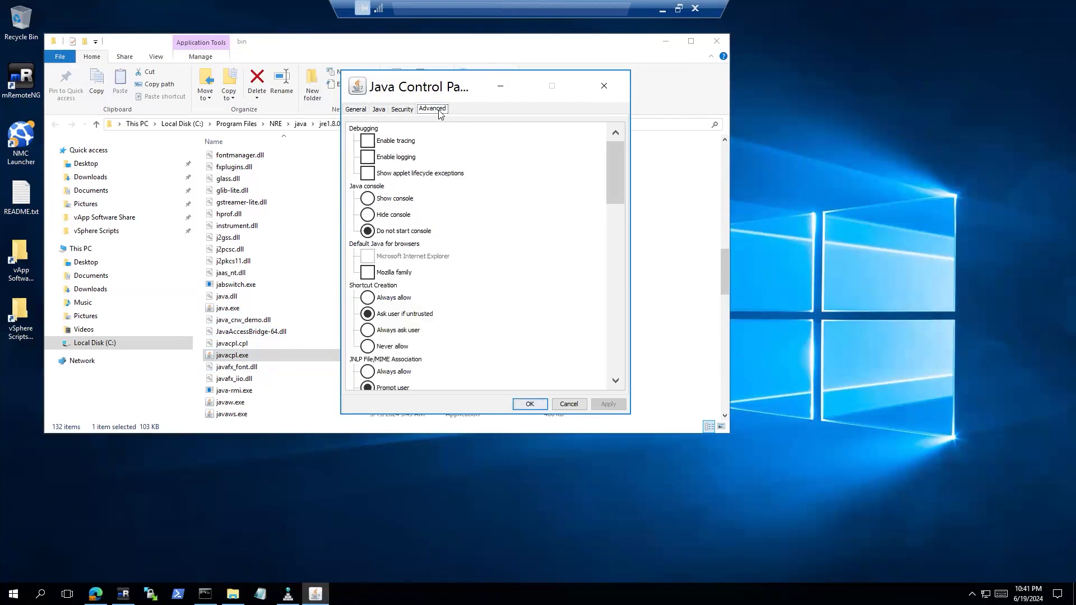
pyautogui.click(367, 200)
pyautogui.click(609, 404)
pyautogui.press('Return')
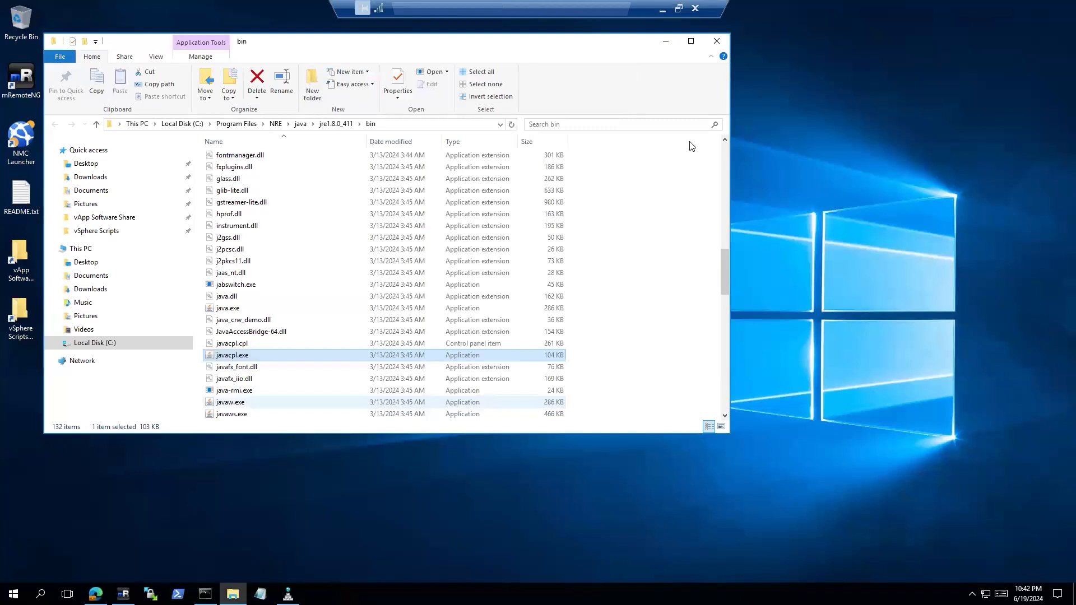
# Minimize Explorer and launch NetWorker Management Console from the NMC Launcher shortcut
pyautogui.click(666, 42)
pyautogui.doubleClick(27, 142)
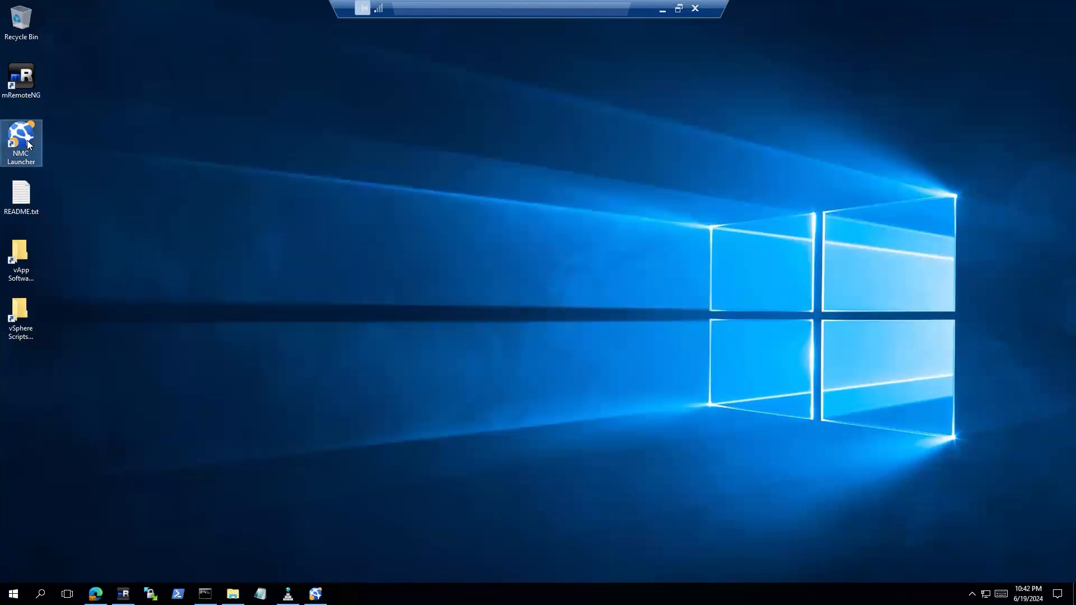
pyautogui.press('Return')
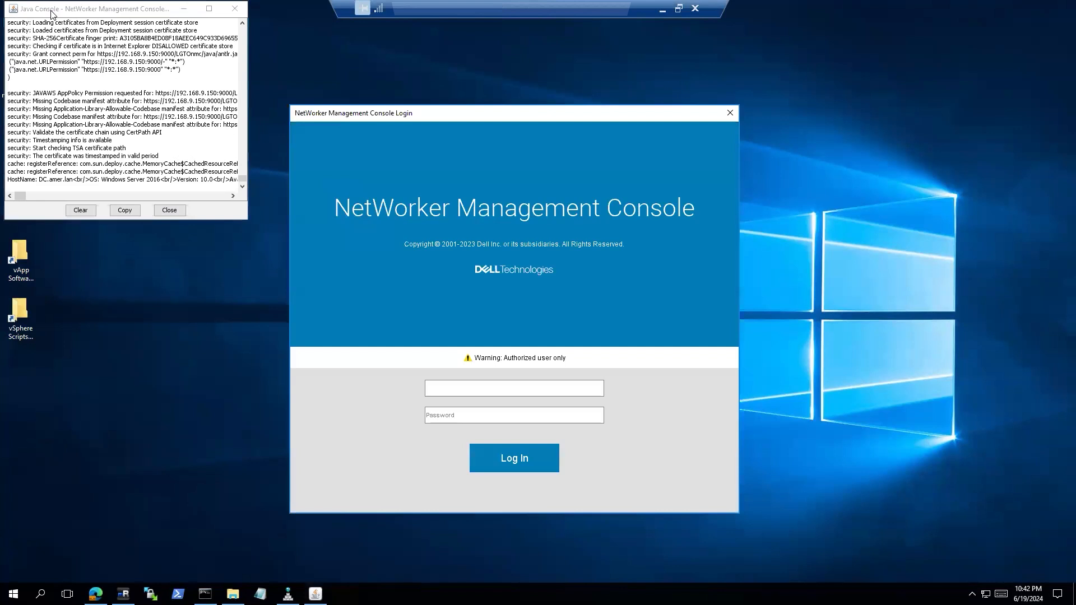
# Raise the Java console trace level to 5 and begin entering the login user name
pyautogui.click(110, 167)
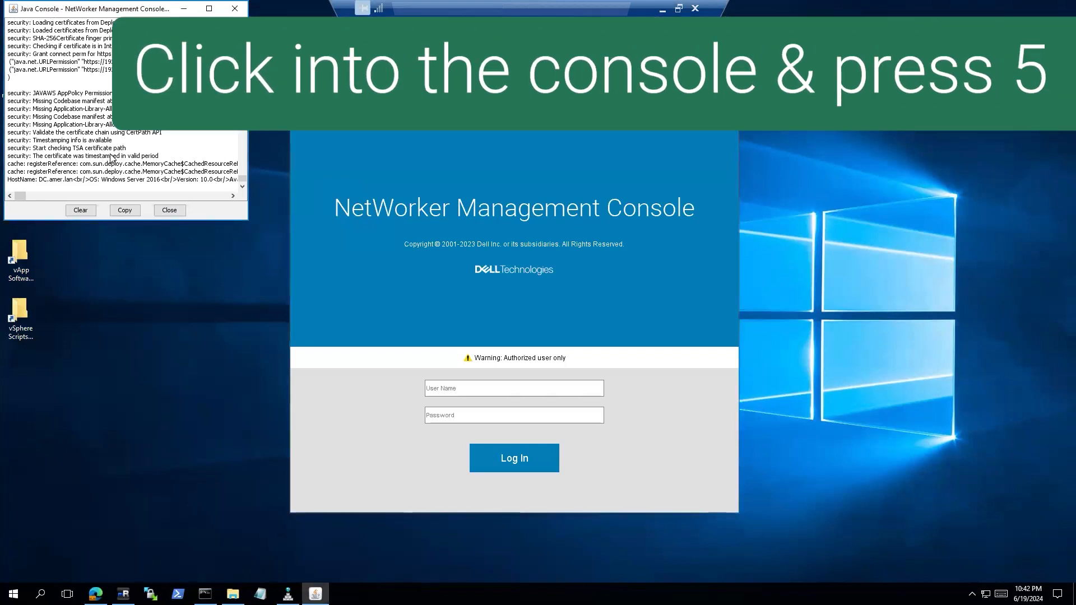
pyautogui.press('5')
pyautogui.moveTo(37, 190); pyautogui.dragTo(109, 193)
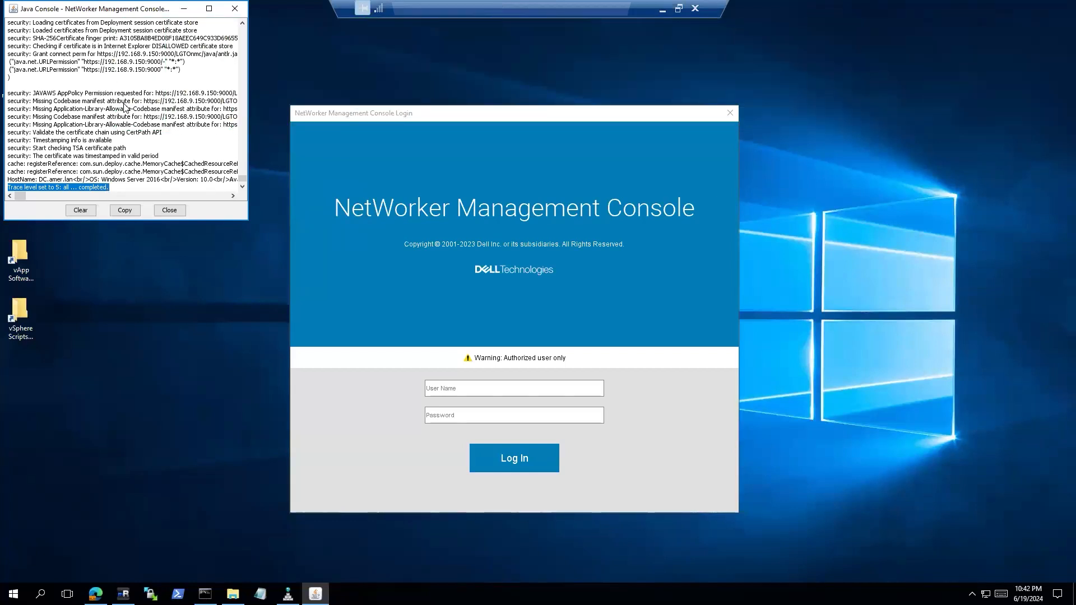
pyautogui.click(167, 191)
pyautogui.click(442, 391)
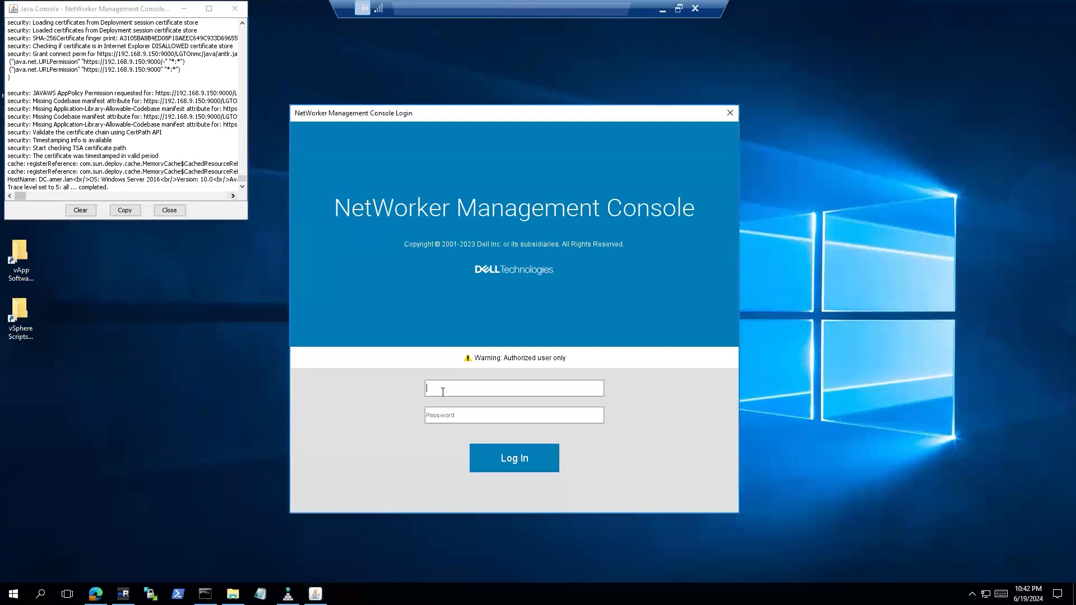
pyautogui.write('administra')
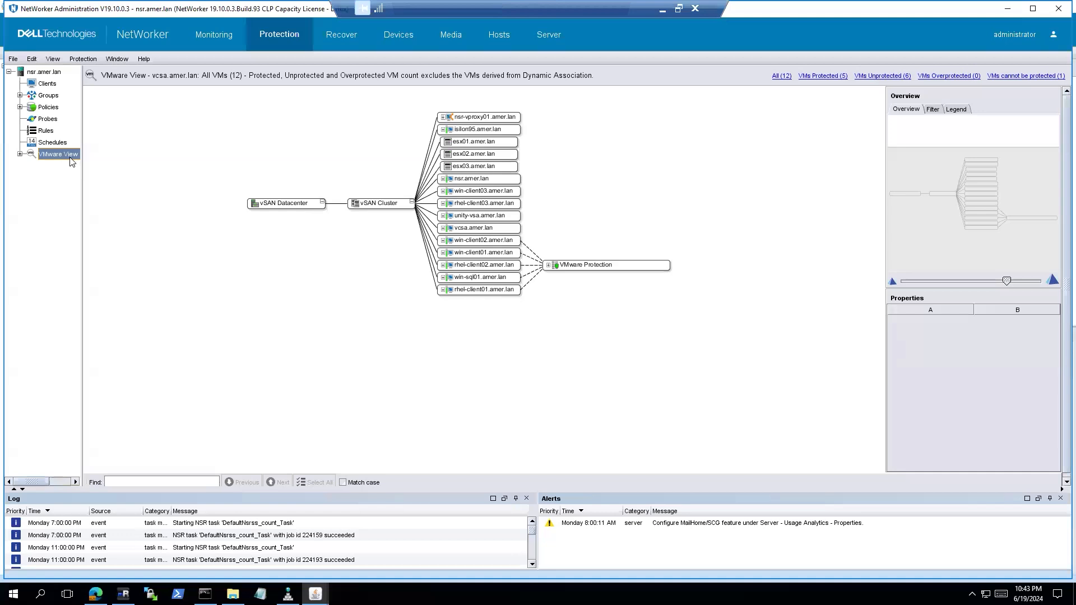
# Launch the vCenter plugin install from VMware View, keeping HTTP 80 and HTTPS 443
pyautogui.rightClick(66, 155)
pyautogui.click(102, 201)
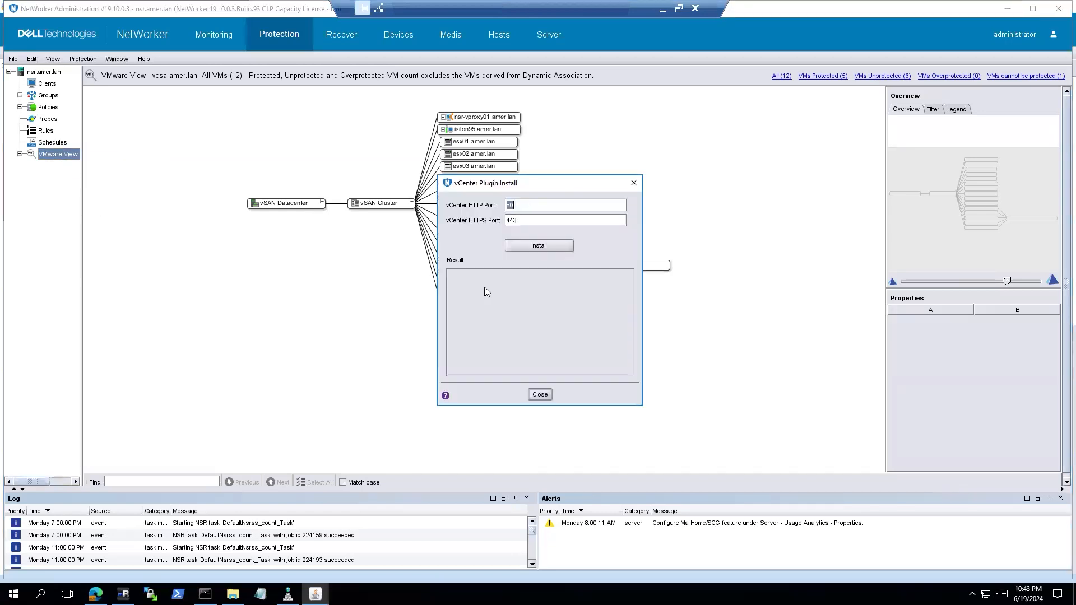
pyautogui.click(539, 245)
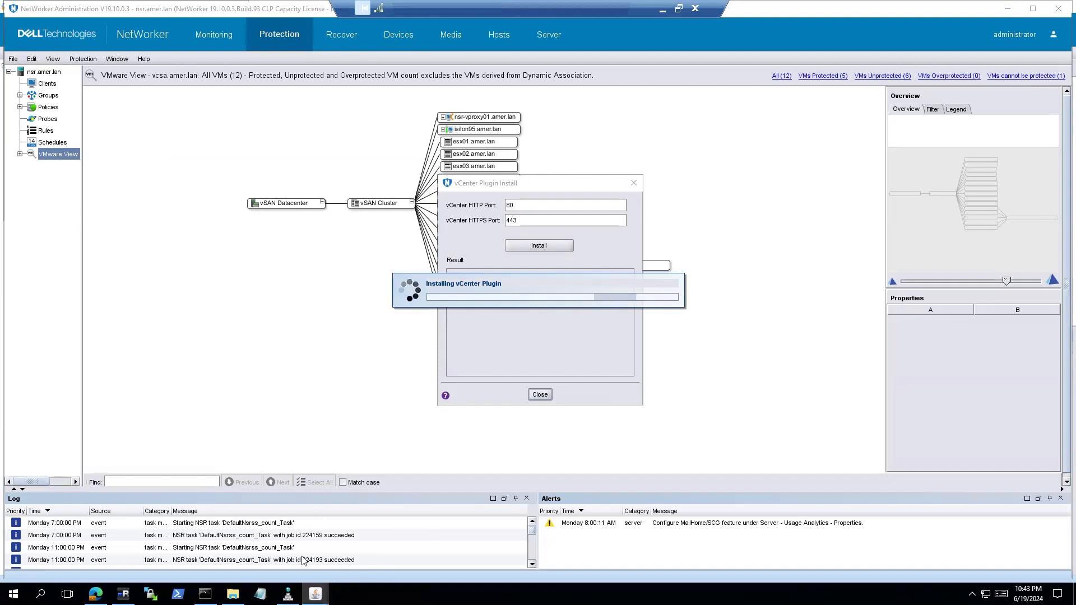
# Enlarge the Java Console window and copy its entire log
pyautogui.moveTo(315, 594)
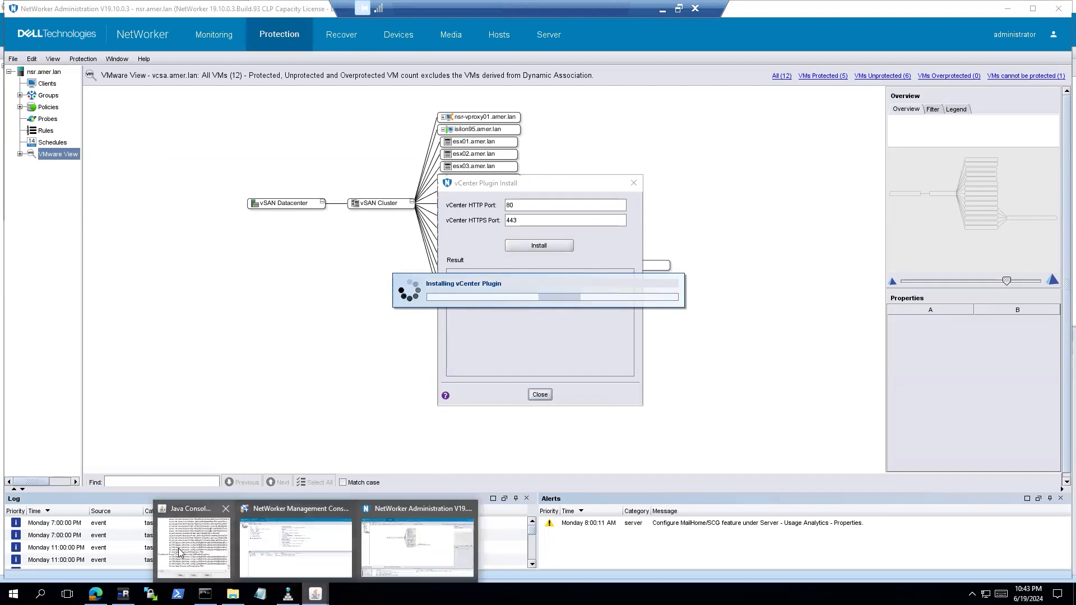
pyautogui.click(196, 538)
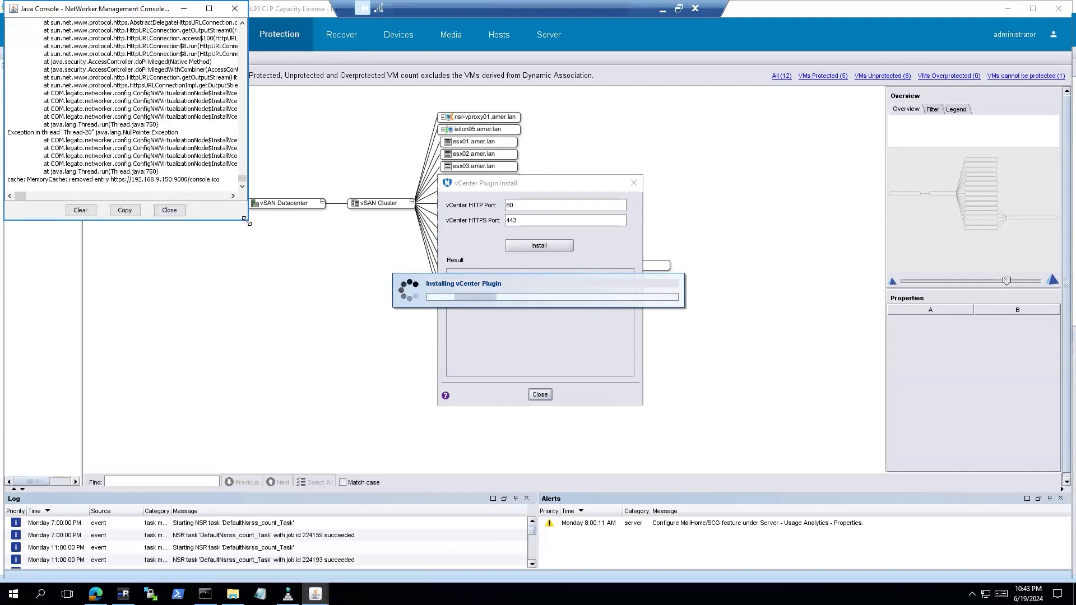
pyautogui.moveTo(248, 220); pyautogui.dragTo(532, 453)
pyautogui.scroll(6, 319, 323)
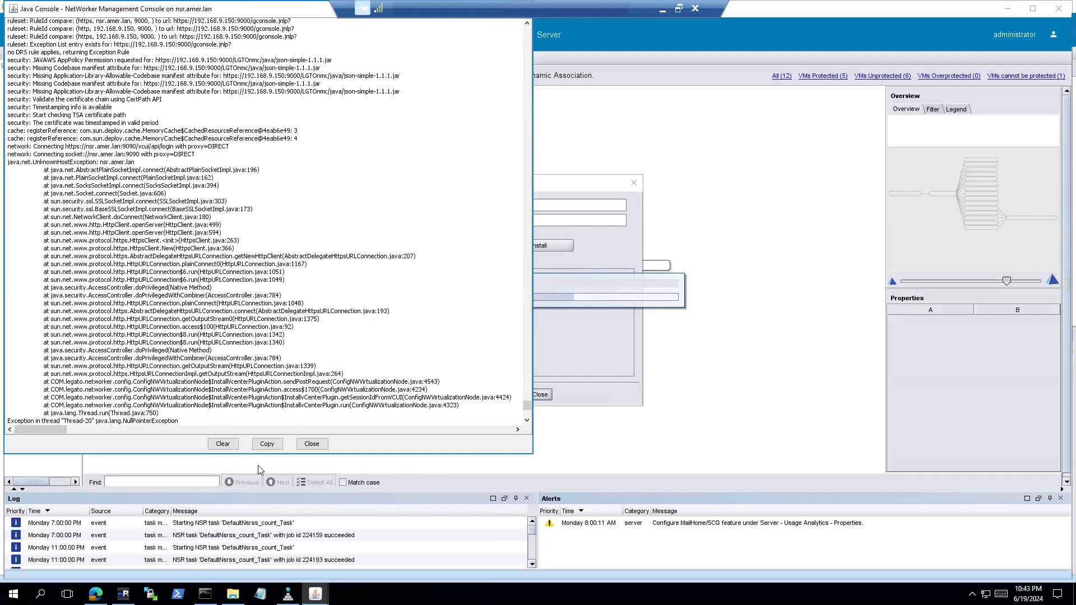
pyautogui.click(267, 444)
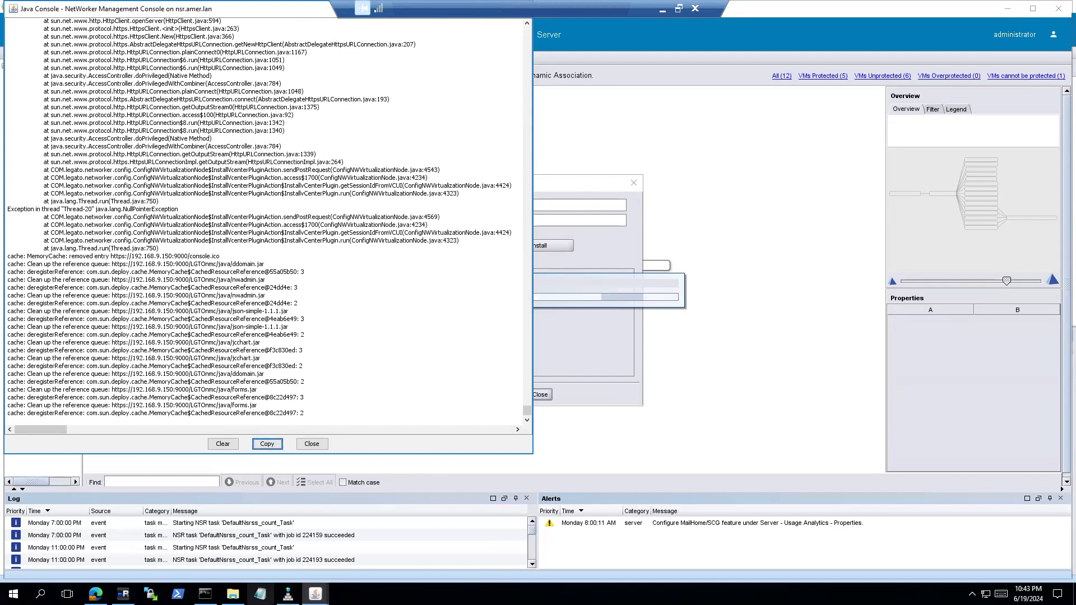
# Paste the log into Notepad and highlight the UnknownHostException lines for nsr.amer.lan
pyautogui.click(260, 594)
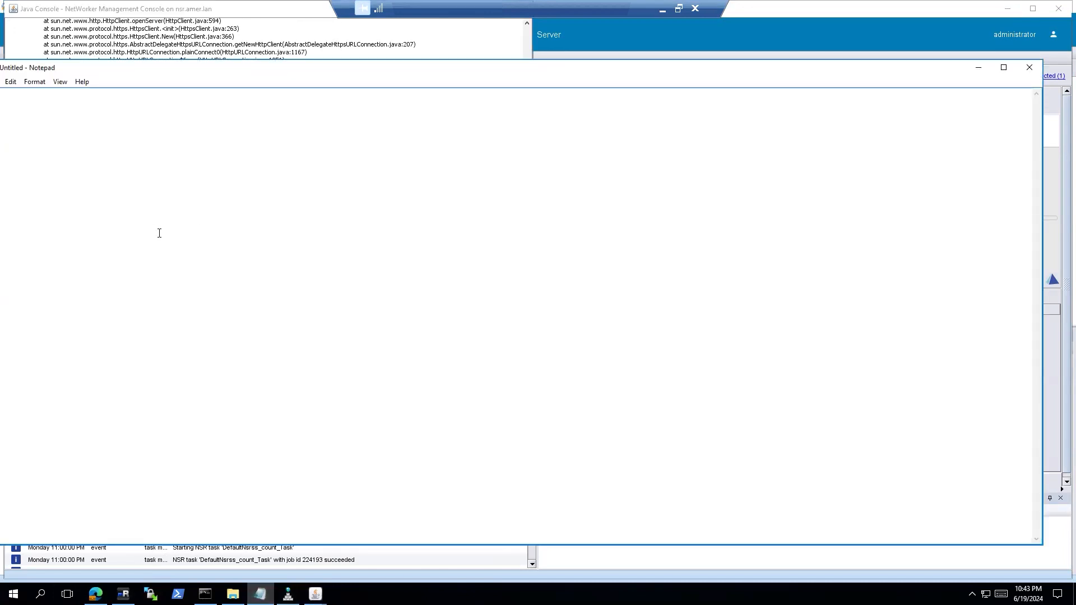
pyautogui.hotkey('ctrl', 'v')
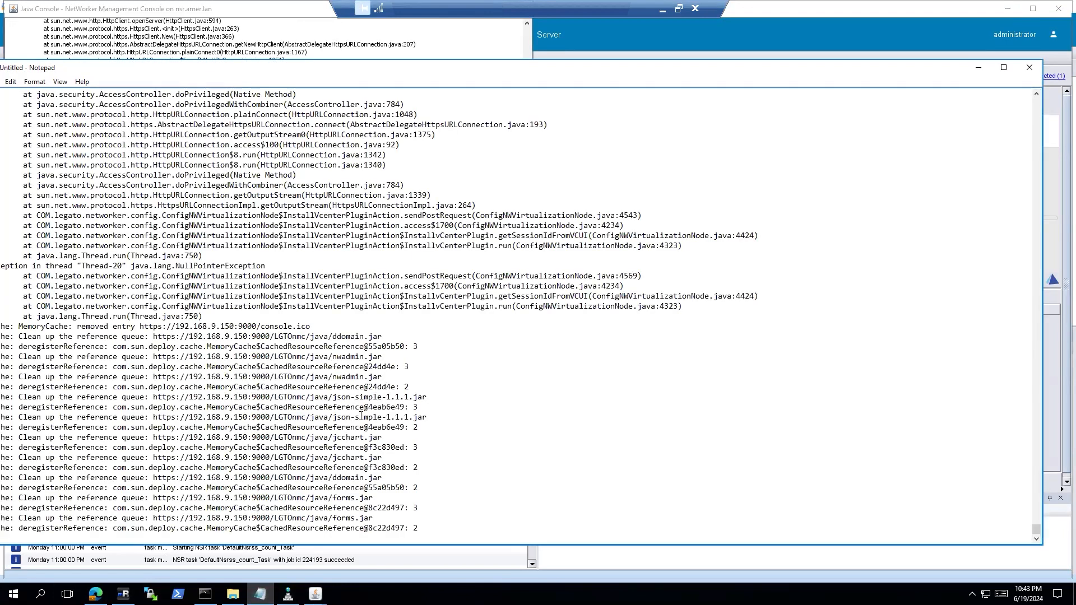
pyautogui.scroll(10, 361, 417)
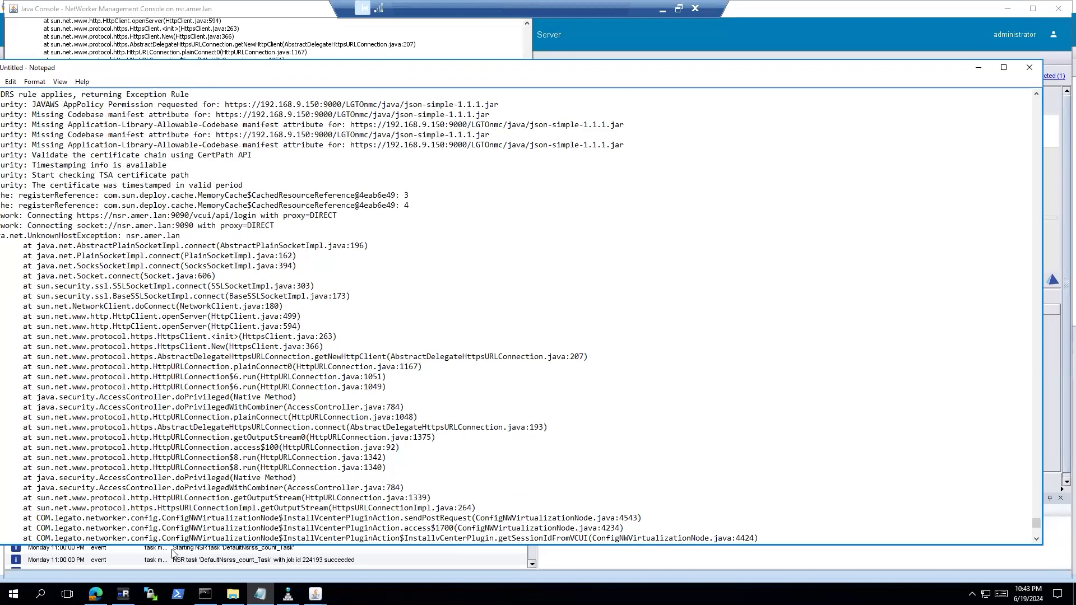
pyautogui.moveTo(191, 71); pyautogui.dragTo(227, 69)
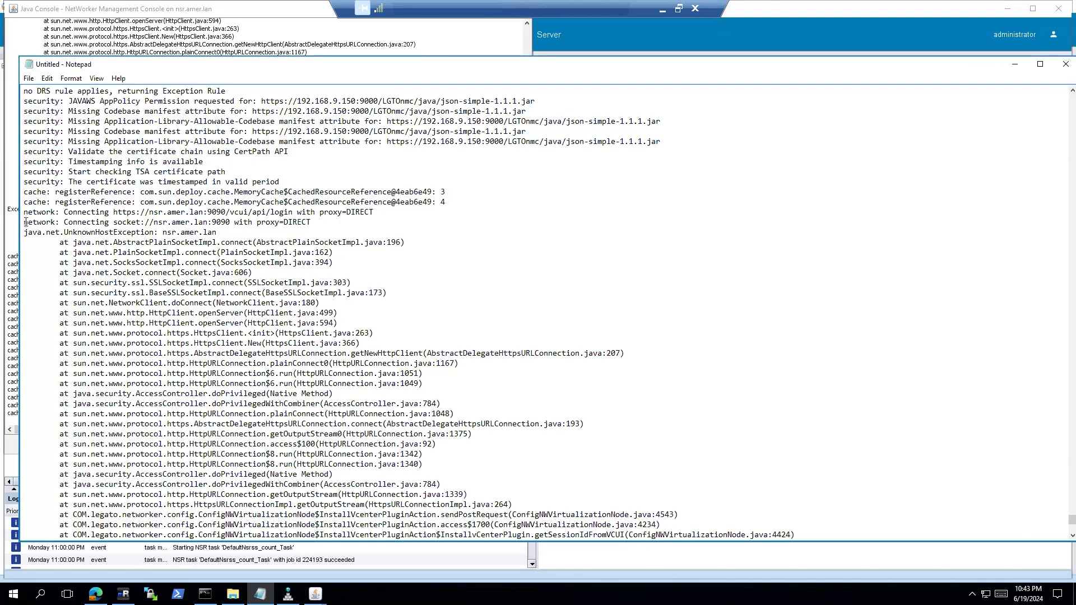
pyautogui.moveTo(23, 222); pyautogui.dragTo(261, 235)
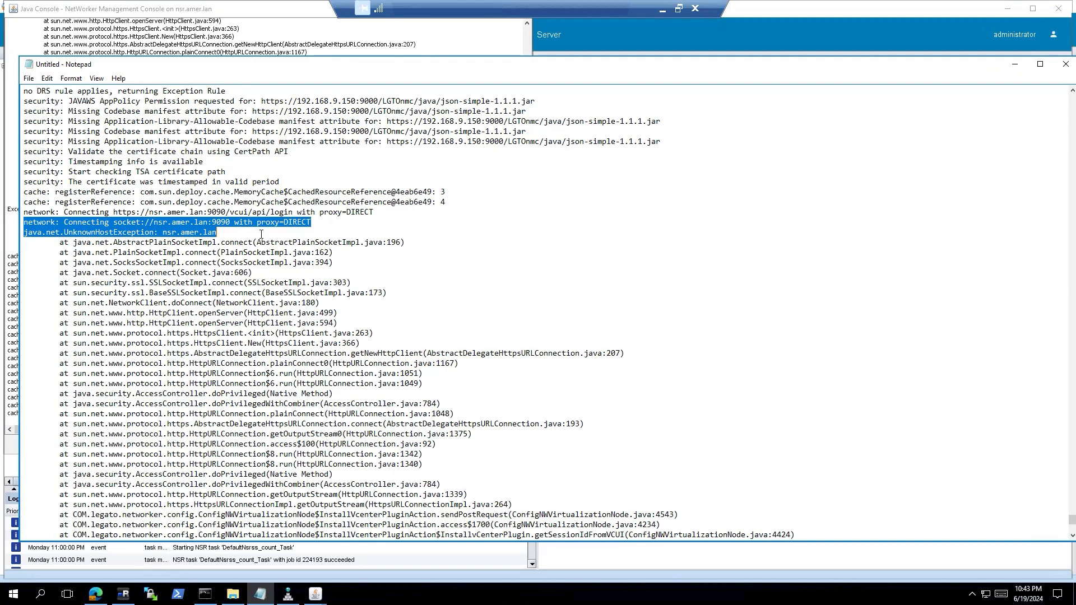
pyautogui.hotkey('alt', 'Tab')
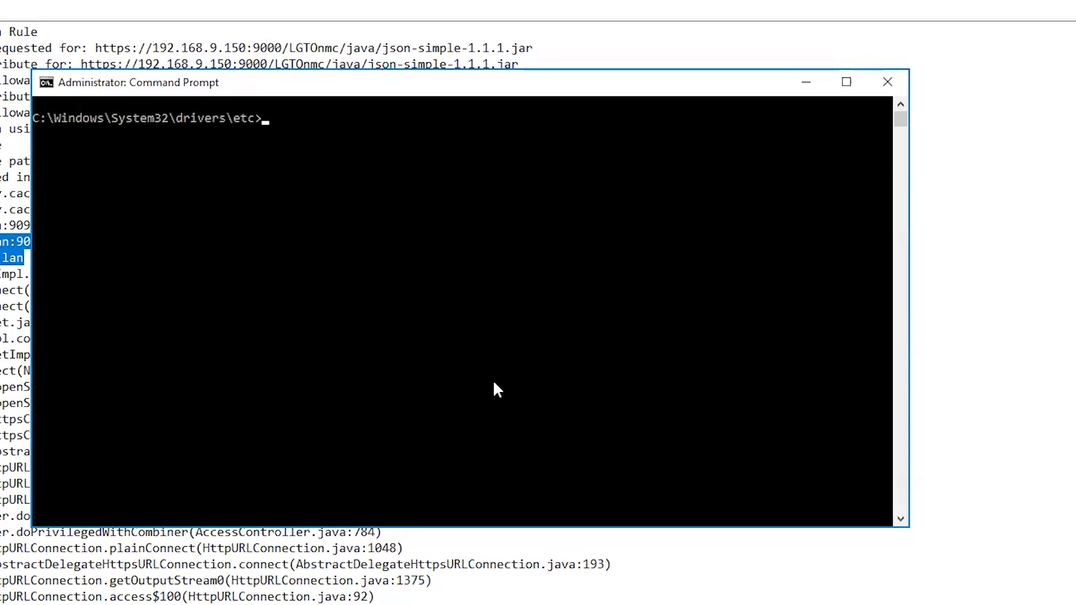
# Ping nsr.amer.lan from the Command Prompt; it reports the host could not be found
pyautogui.write('ping nsr.amer.lan')
pyautogui.press('Return')
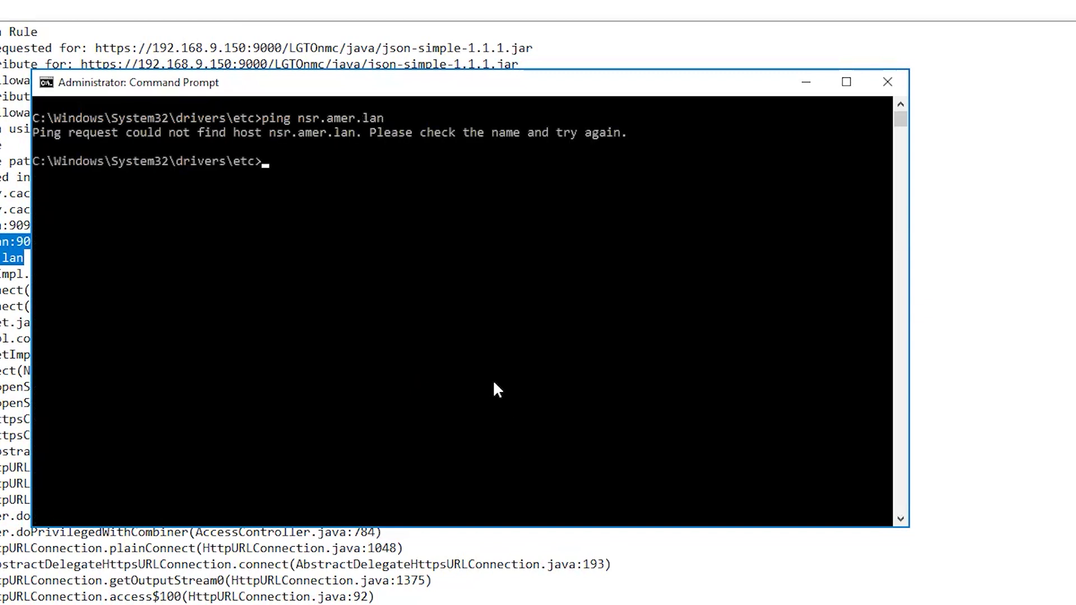